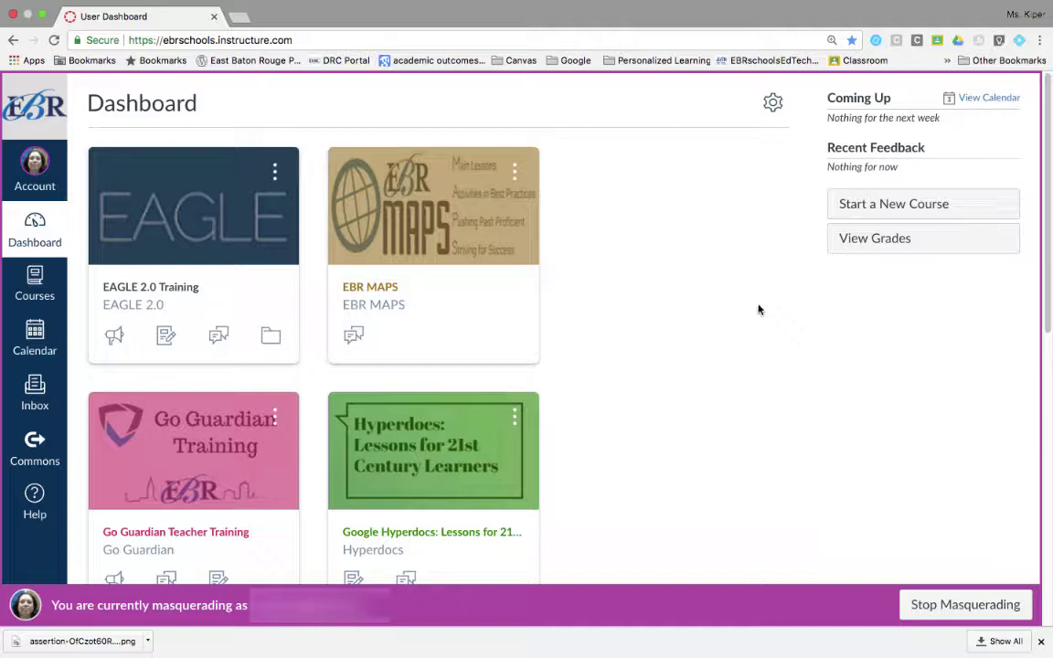
- Scroll the dashboard to find the Google Hyperdocs: Lessons for 21st Century Learners course card
{"action": "scroll", "coordinate": [736, 341], "scroll_direction": "down", "scroll_amount": 1}
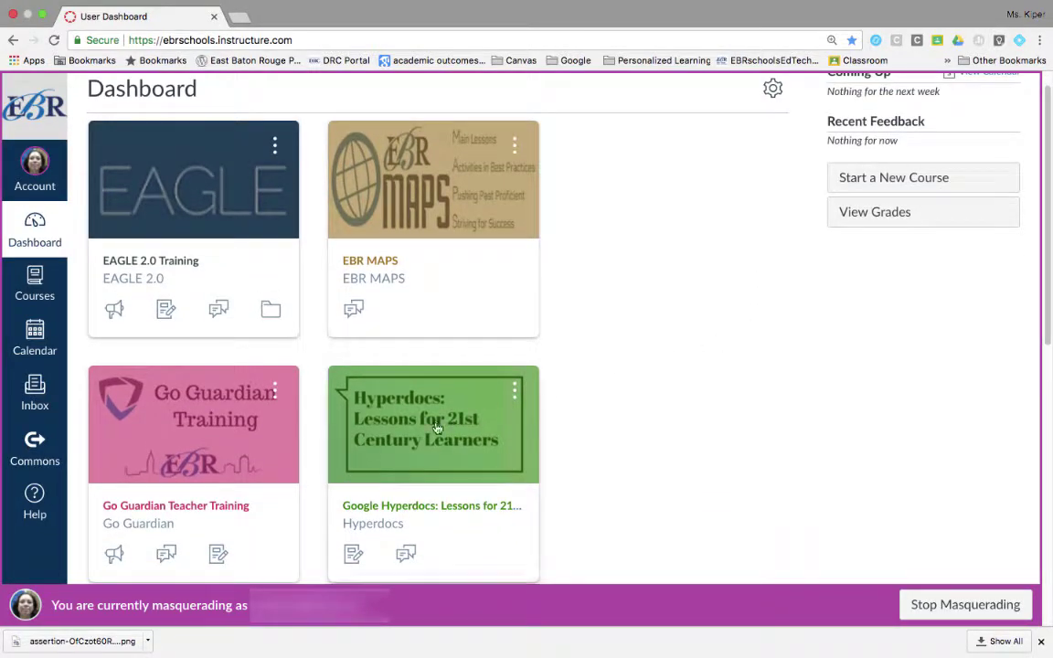
- Open the Google Hyperdocs course's Modules and scroll to the completed Badgr item
{"action": "left_click", "coordinate": [432, 431]}
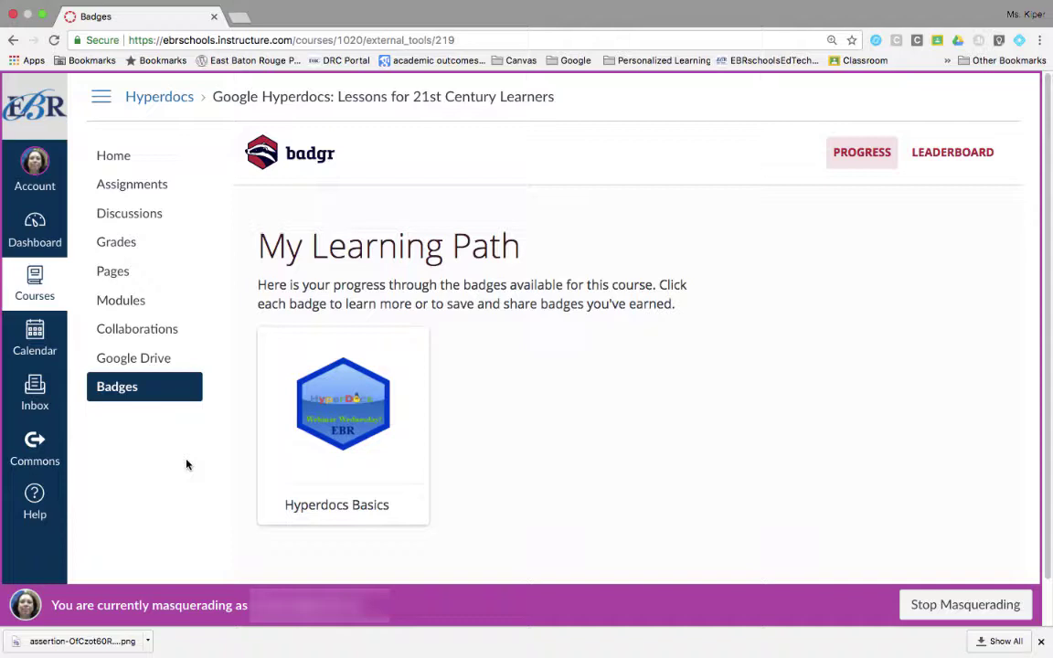
{"action": "left_click", "coordinate": [135, 302]}
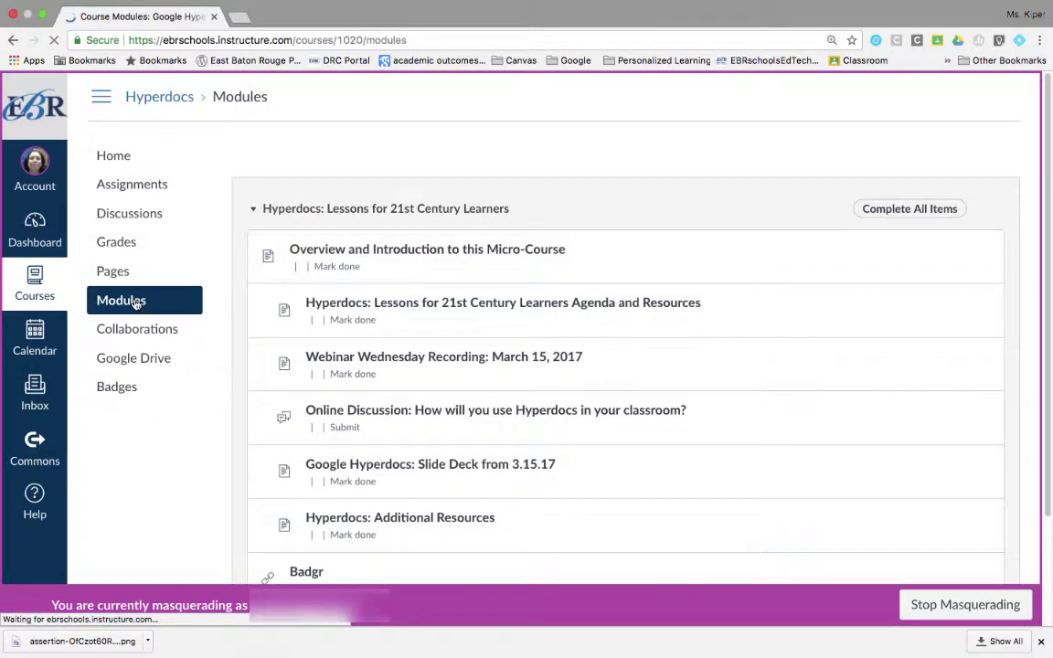
{"action": "scroll", "coordinate": [215, 366], "scroll_direction": "down", "scroll_amount": 2}
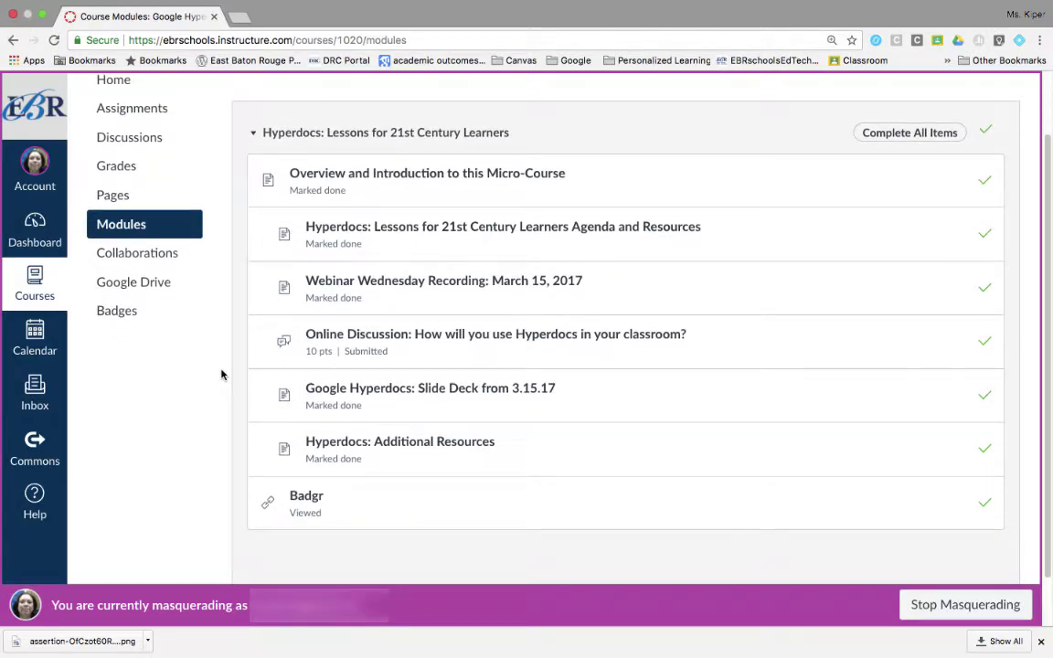
{"action": "scroll", "coordinate": [221, 373], "scroll_direction": "down", "scroll_amount": 1}
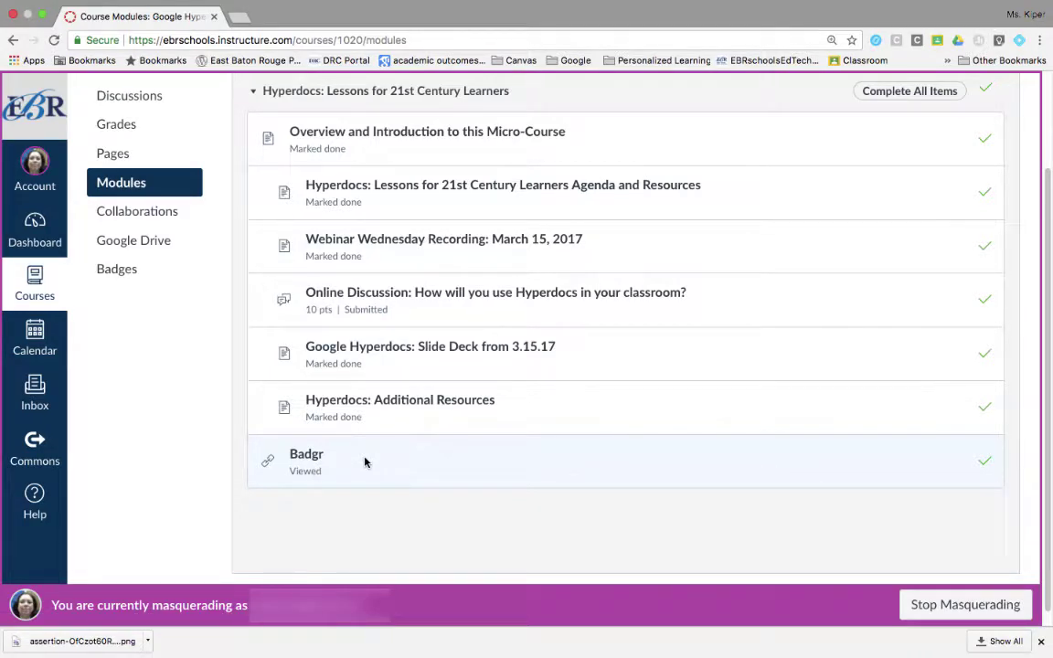
- View the Hyperdocs Basics badge in the Badgr item, then go to Account > Profile
{"action": "left_click", "coordinate": [314, 457]}
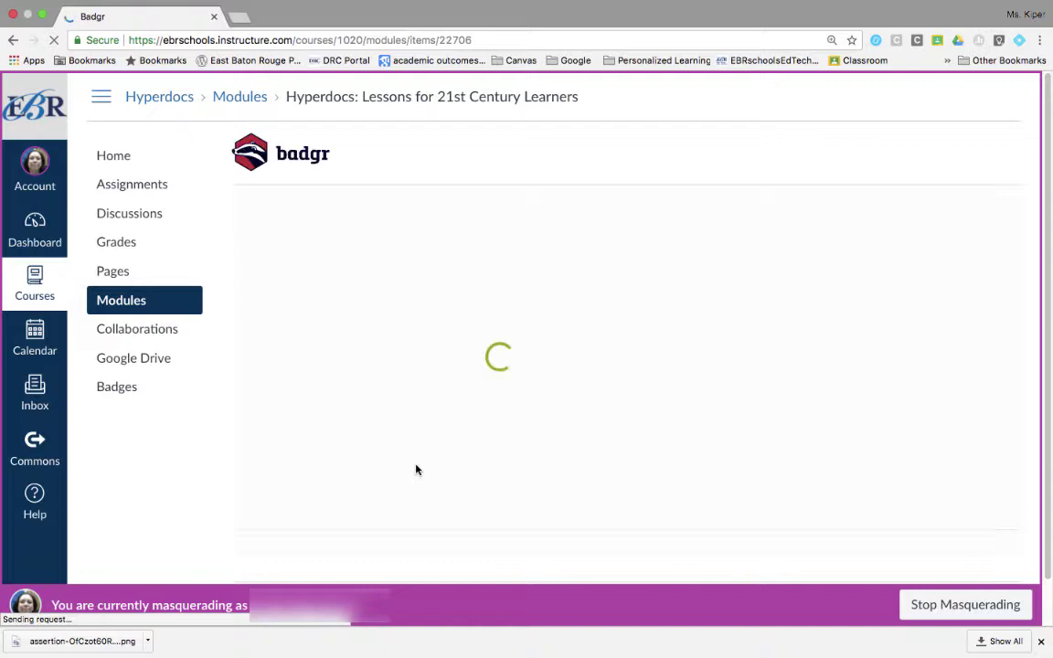
{"action": "scroll", "coordinate": [501, 466], "scroll_direction": "down", "scroll_amount": 2}
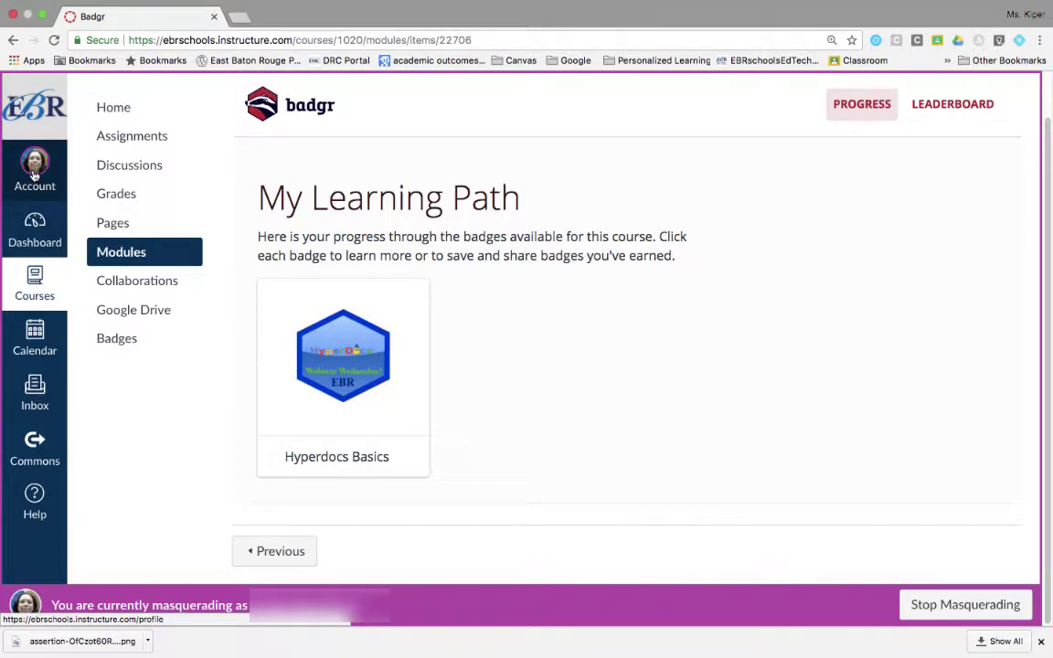
{"action": "left_click", "coordinate": [33, 173]}
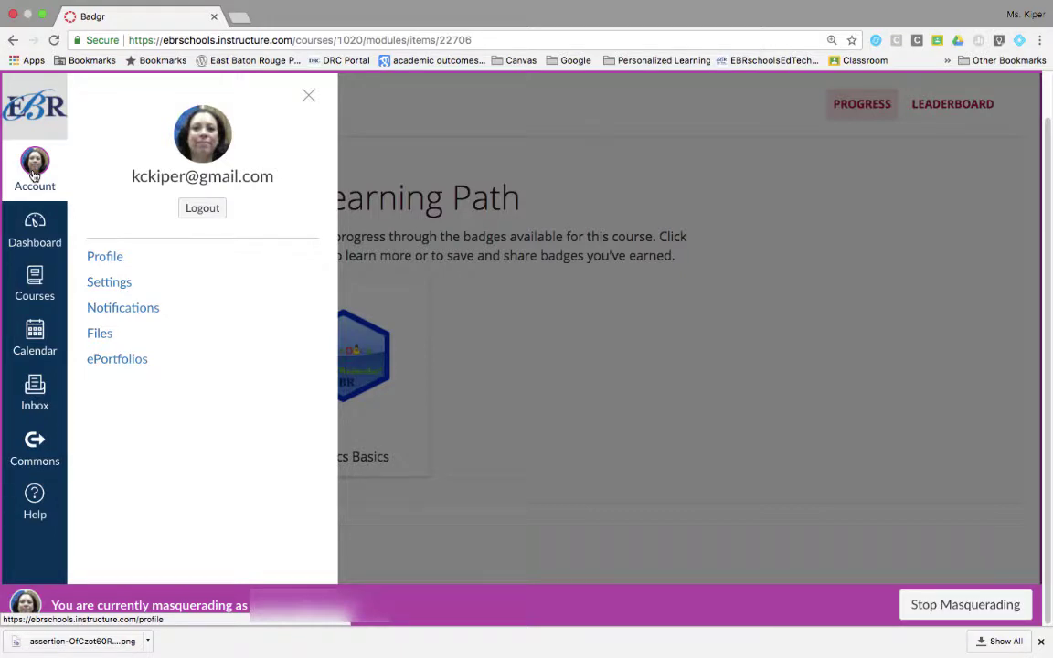
{"action": "left_click", "coordinate": [107, 260]}
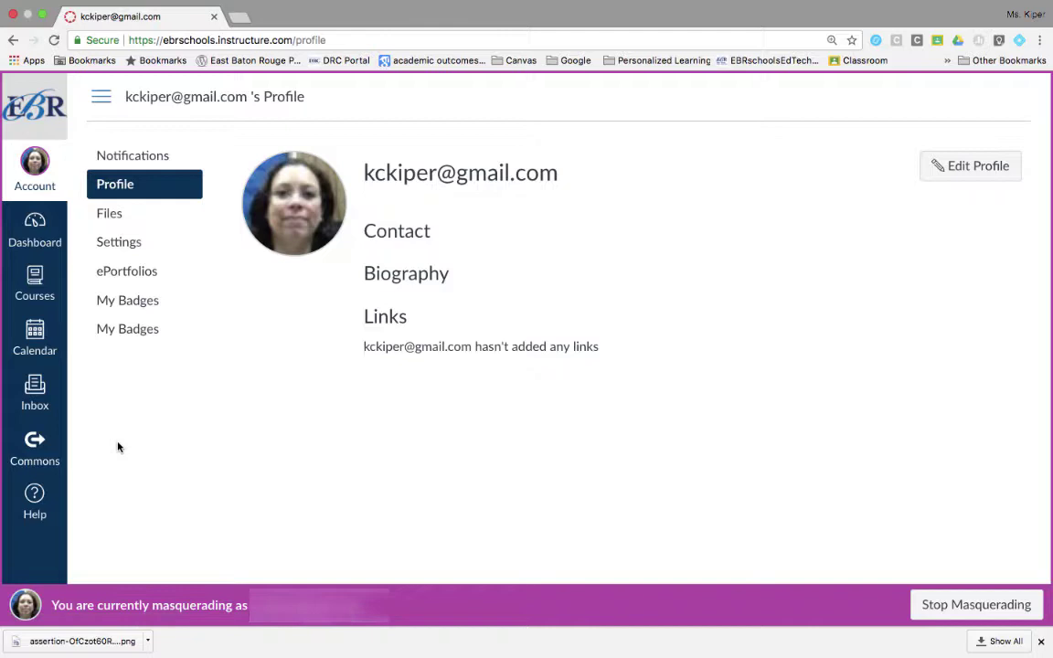
- Show My Badges and scroll through the earned Hyperdocs Basics badge
{"action": "left_click", "coordinate": [147, 330]}
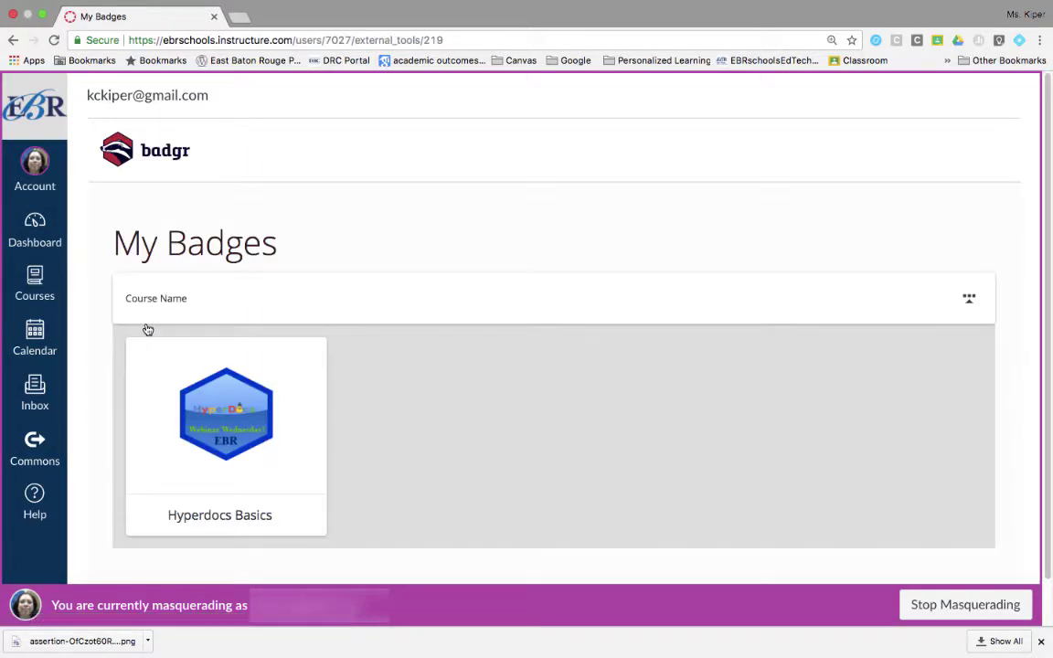
{"action": "scroll", "coordinate": [374, 270], "scroll_direction": "down", "scroll_amount": 1}
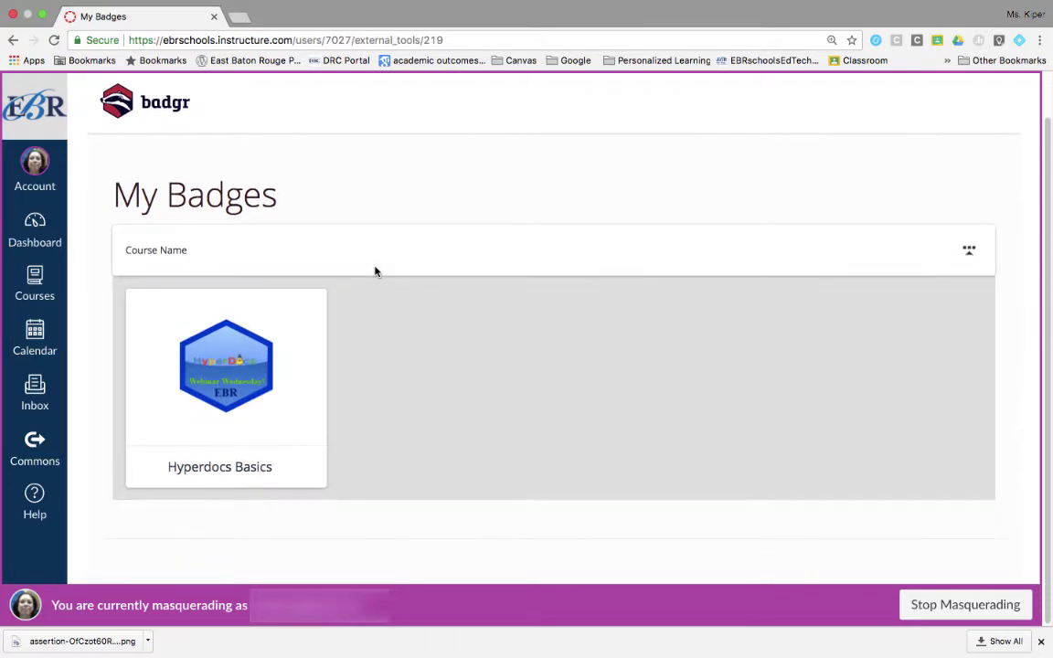
{"action": "scroll", "coordinate": [374, 271], "scroll_direction": "up", "scroll_amount": 1}
{"action": "scroll", "coordinate": [373, 270], "scroll_direction": "down", "scroll_amount": 1}
- Go from the Courses tray to Google Hyperdocs and its Badges page
{"action": "left_click", "coordinate": [42, 285]}
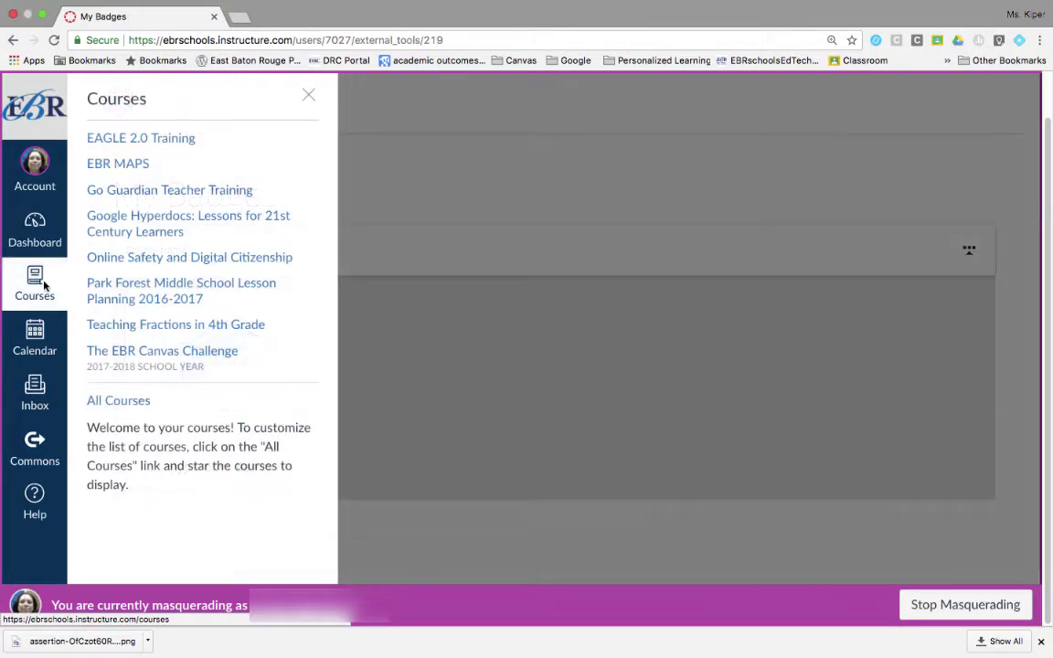
{"action": "left_click", "coordinate": [151, 234]}
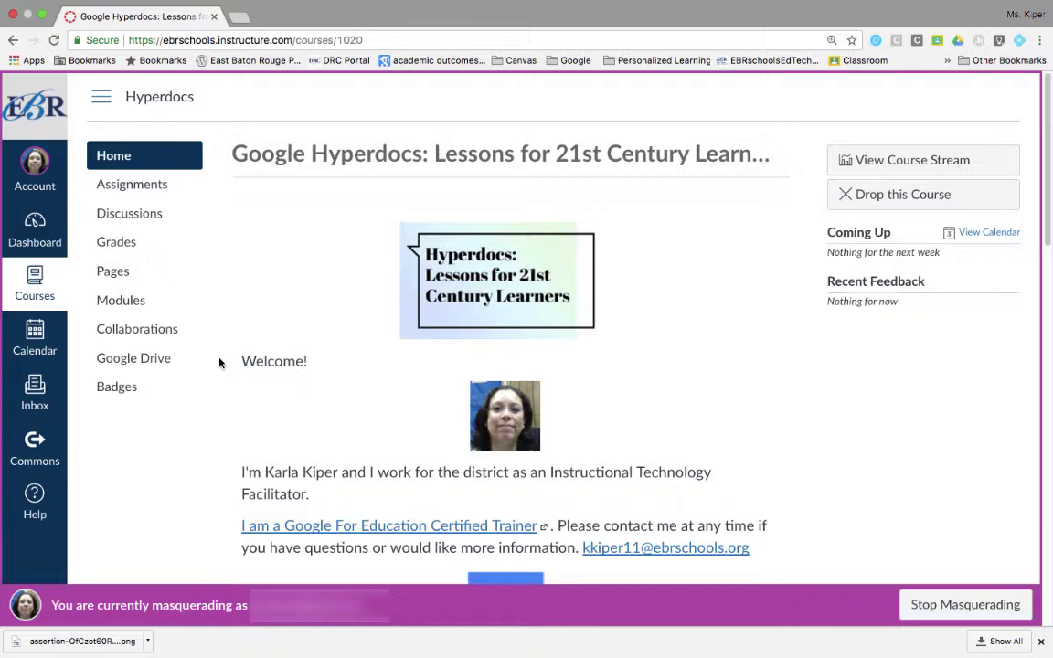
{"action": "left_click", "coordinate": [124, 395]}
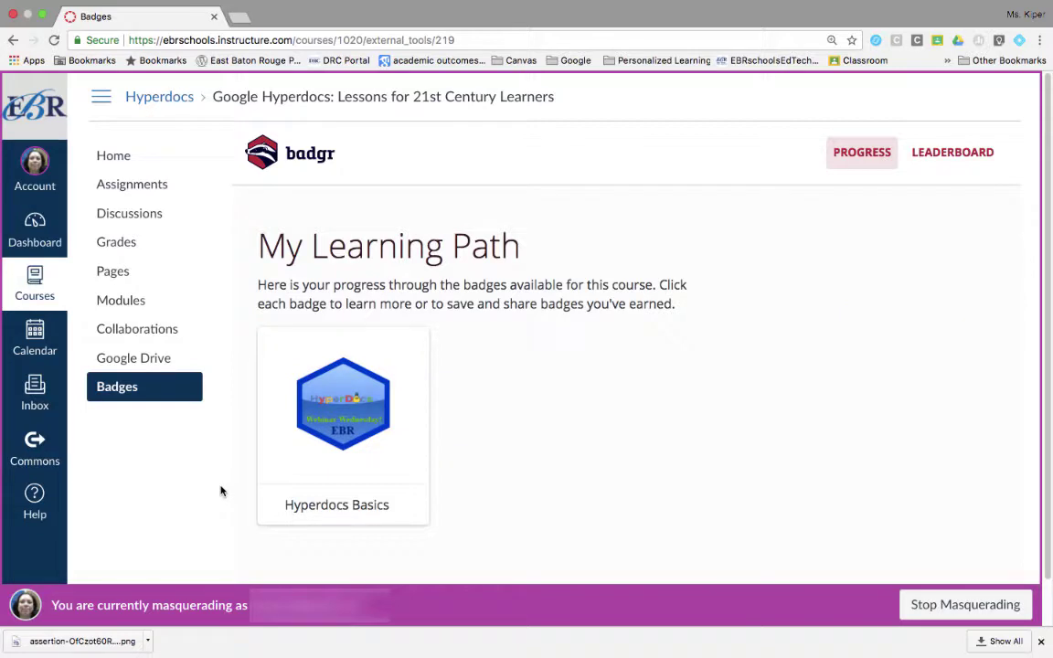
{"action": "mouse_move", "coordinate": [343, 405]}
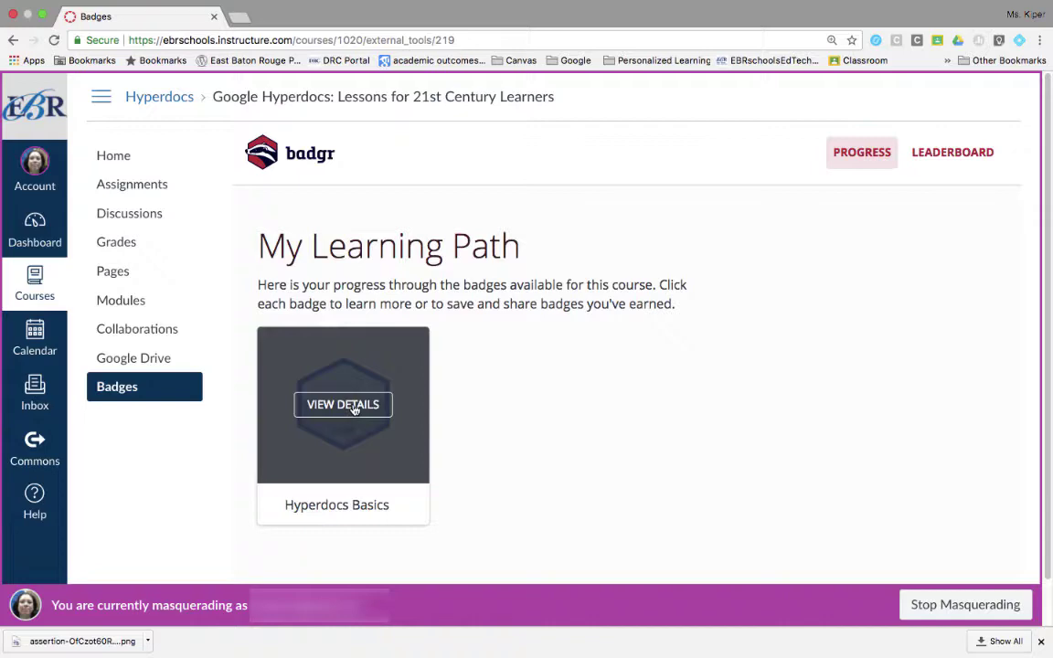
- View the Hyperdocs Basics badge details and download its image
{"action": "left_click", "coordinate": [354, 409]}
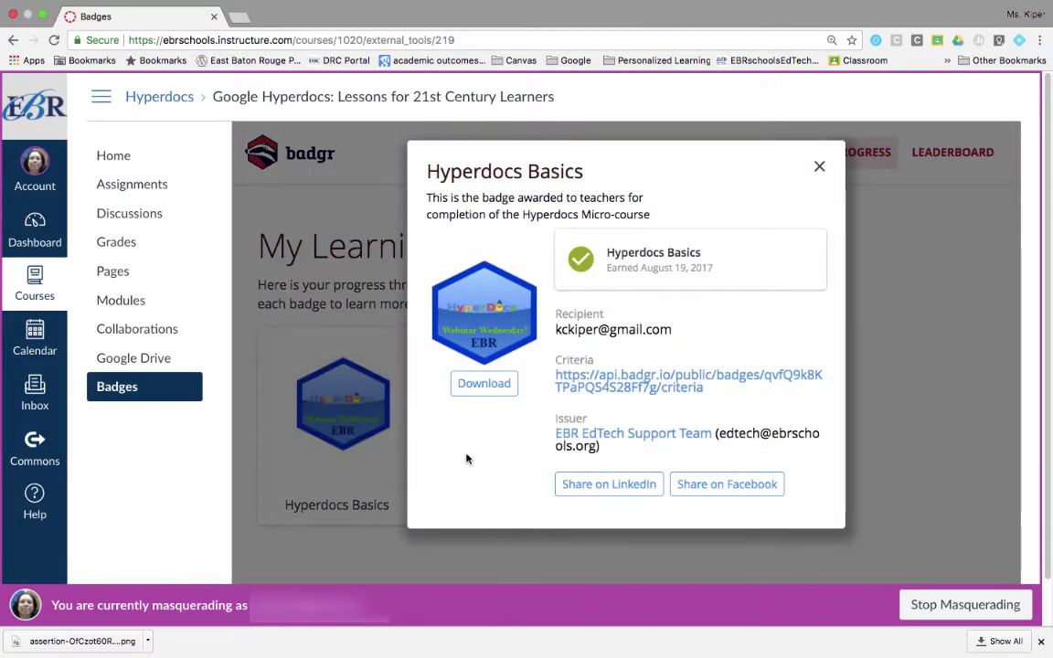
{"action": "left_click", "coordinate": [494, 385]}
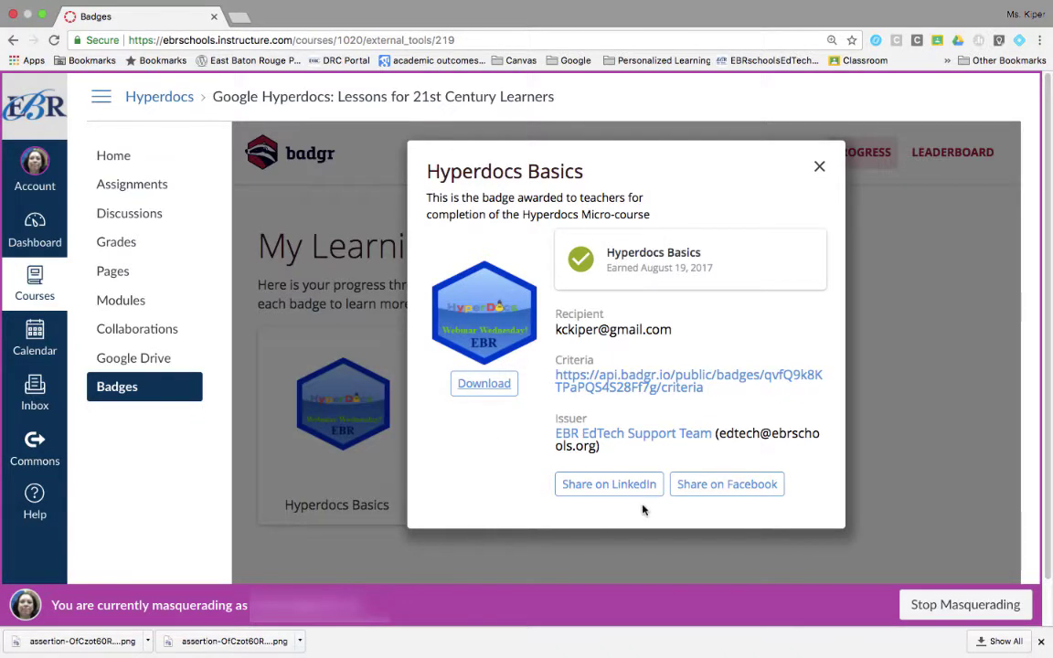
- Share the Hyperdocs Basics badge to the Facebook timeline
{"action": "left_click", "coordinate": [746, 485]}
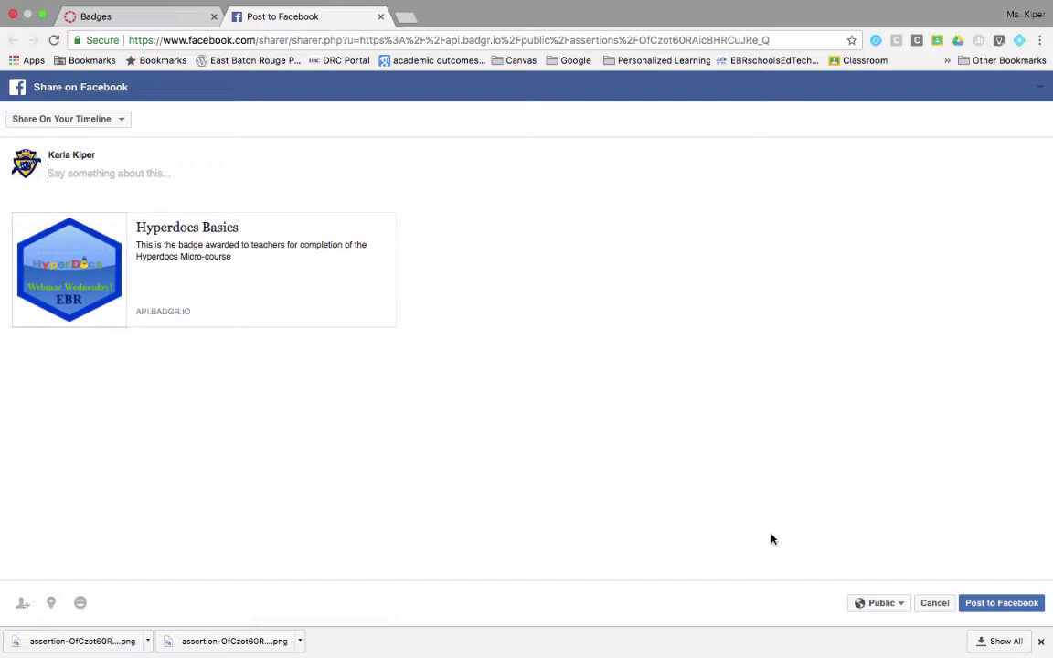
{"action": "left_click", "coordinate": [1000, 607]}
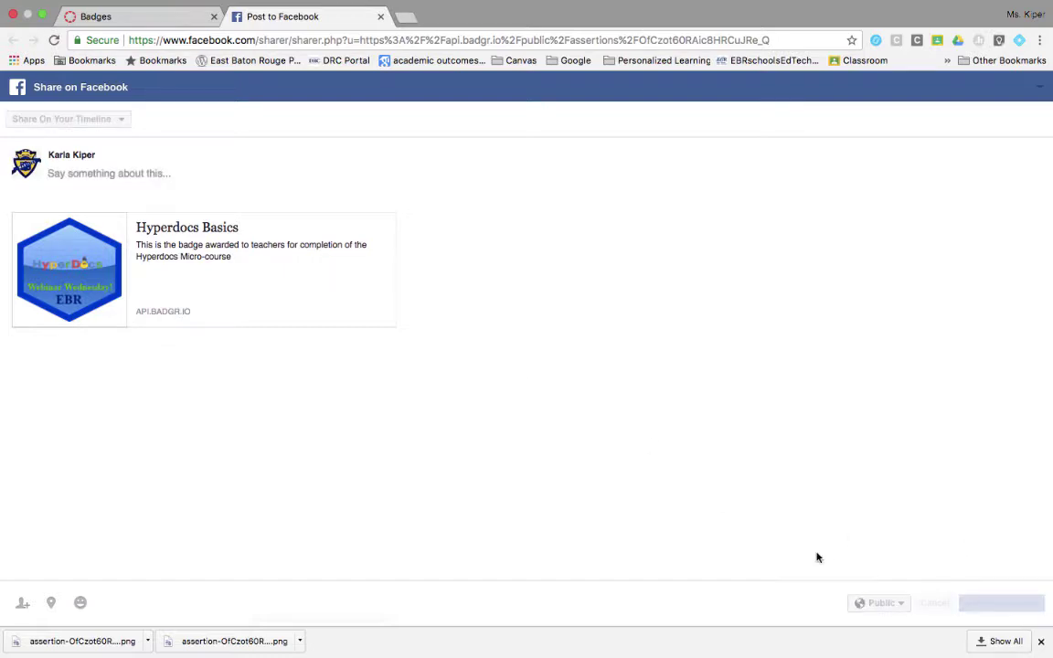